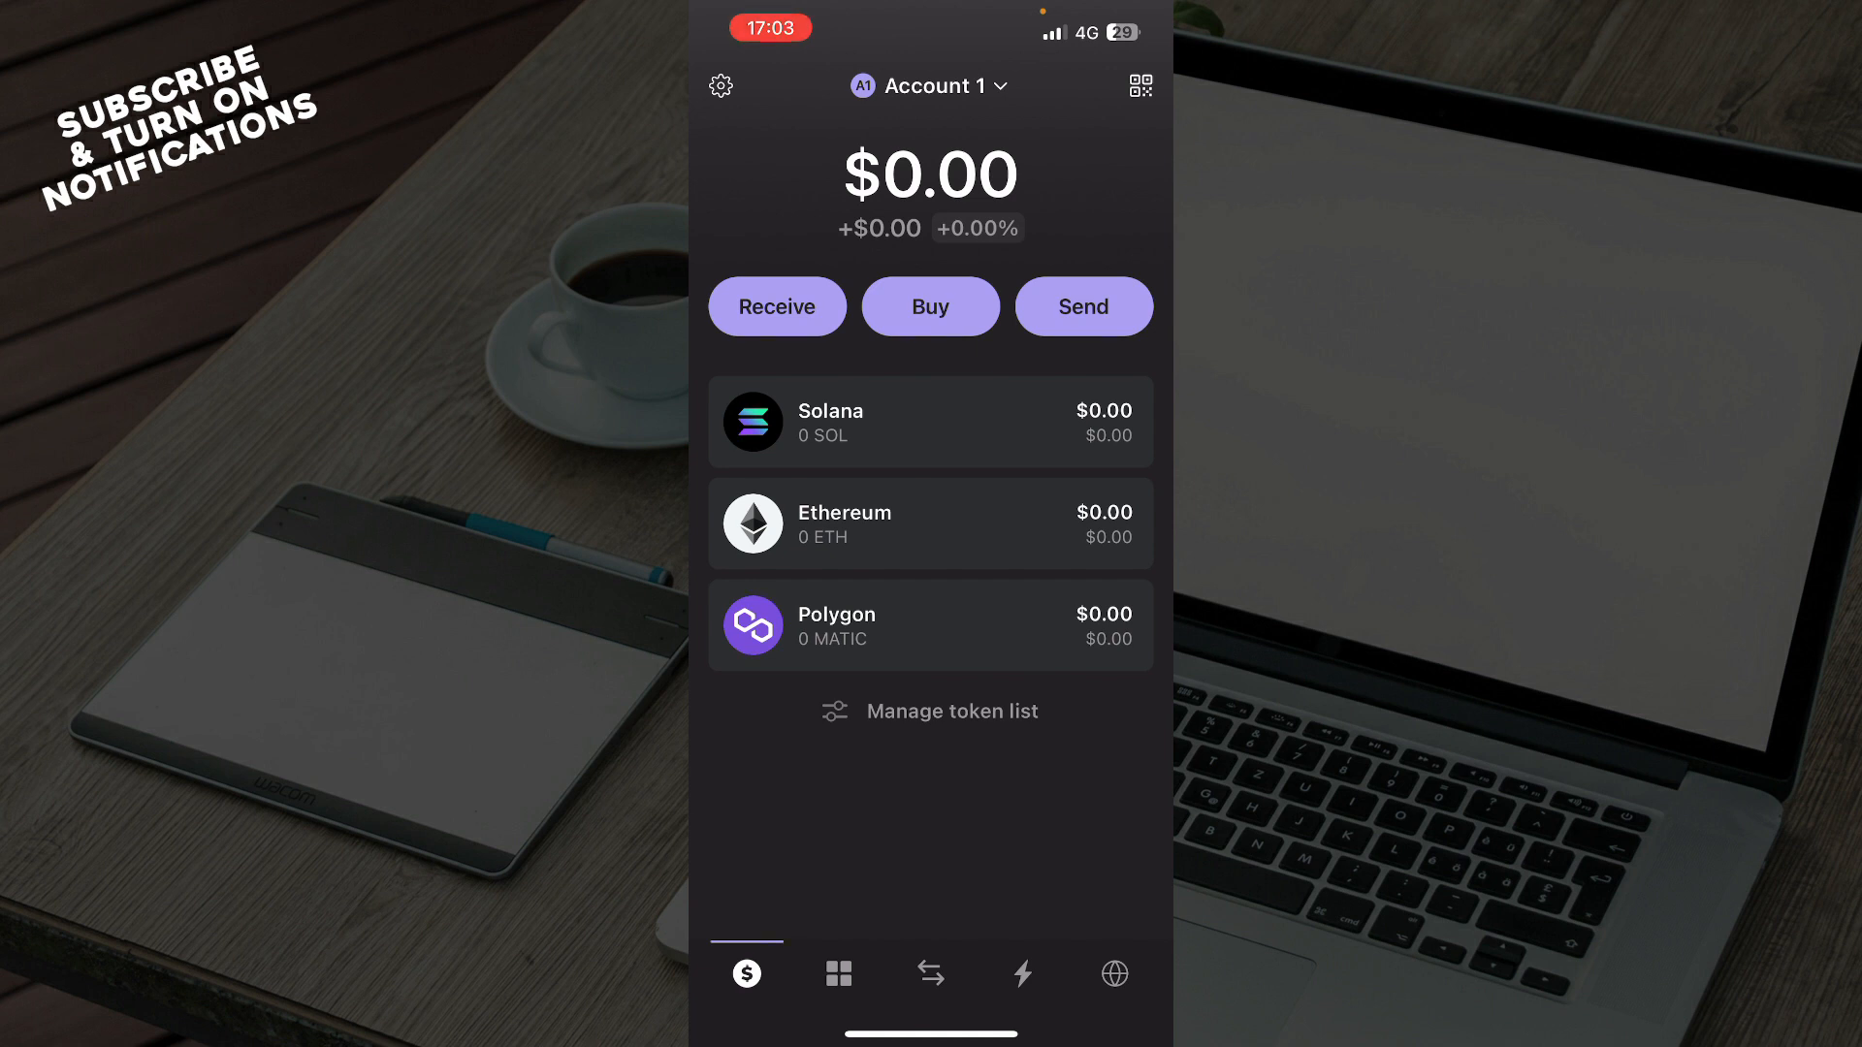
# Review the Manage token list sheet, dismiss it, and view the empty Collectibles page.
pyautogui.click(952, 712)
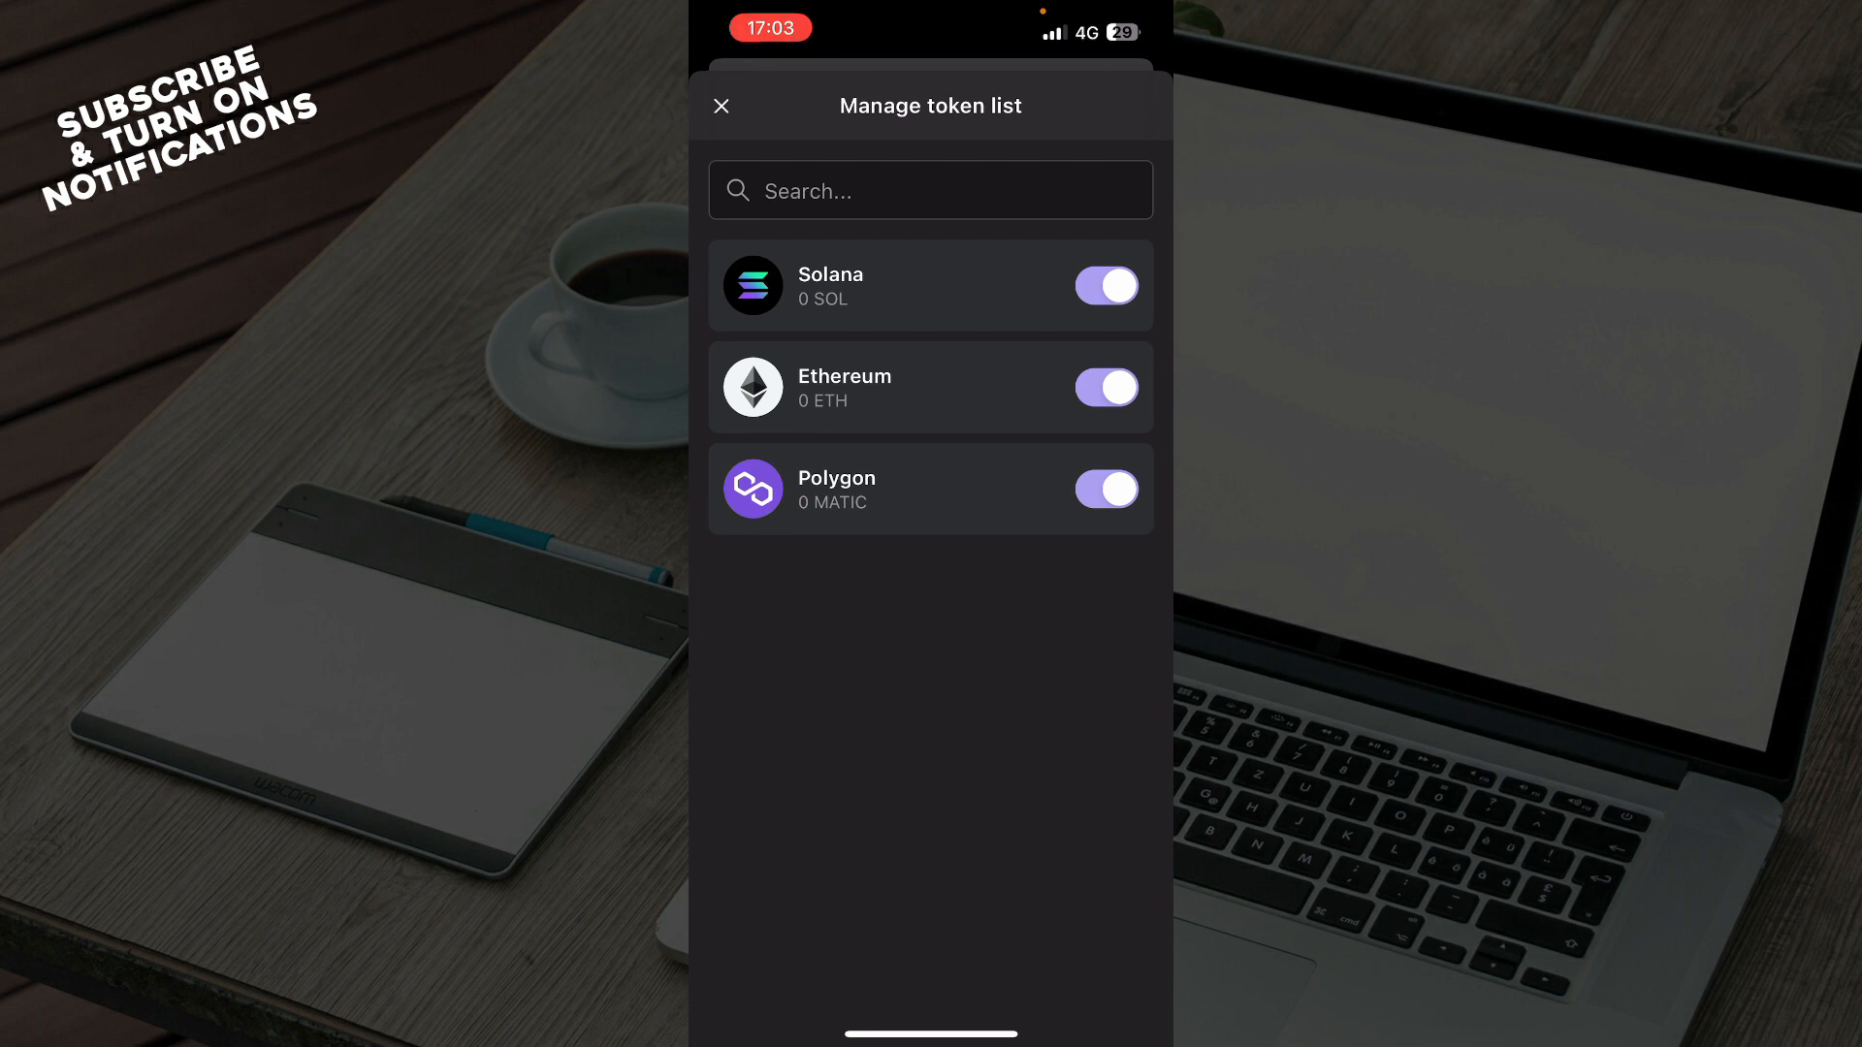
pyautogui.click(723, 106)
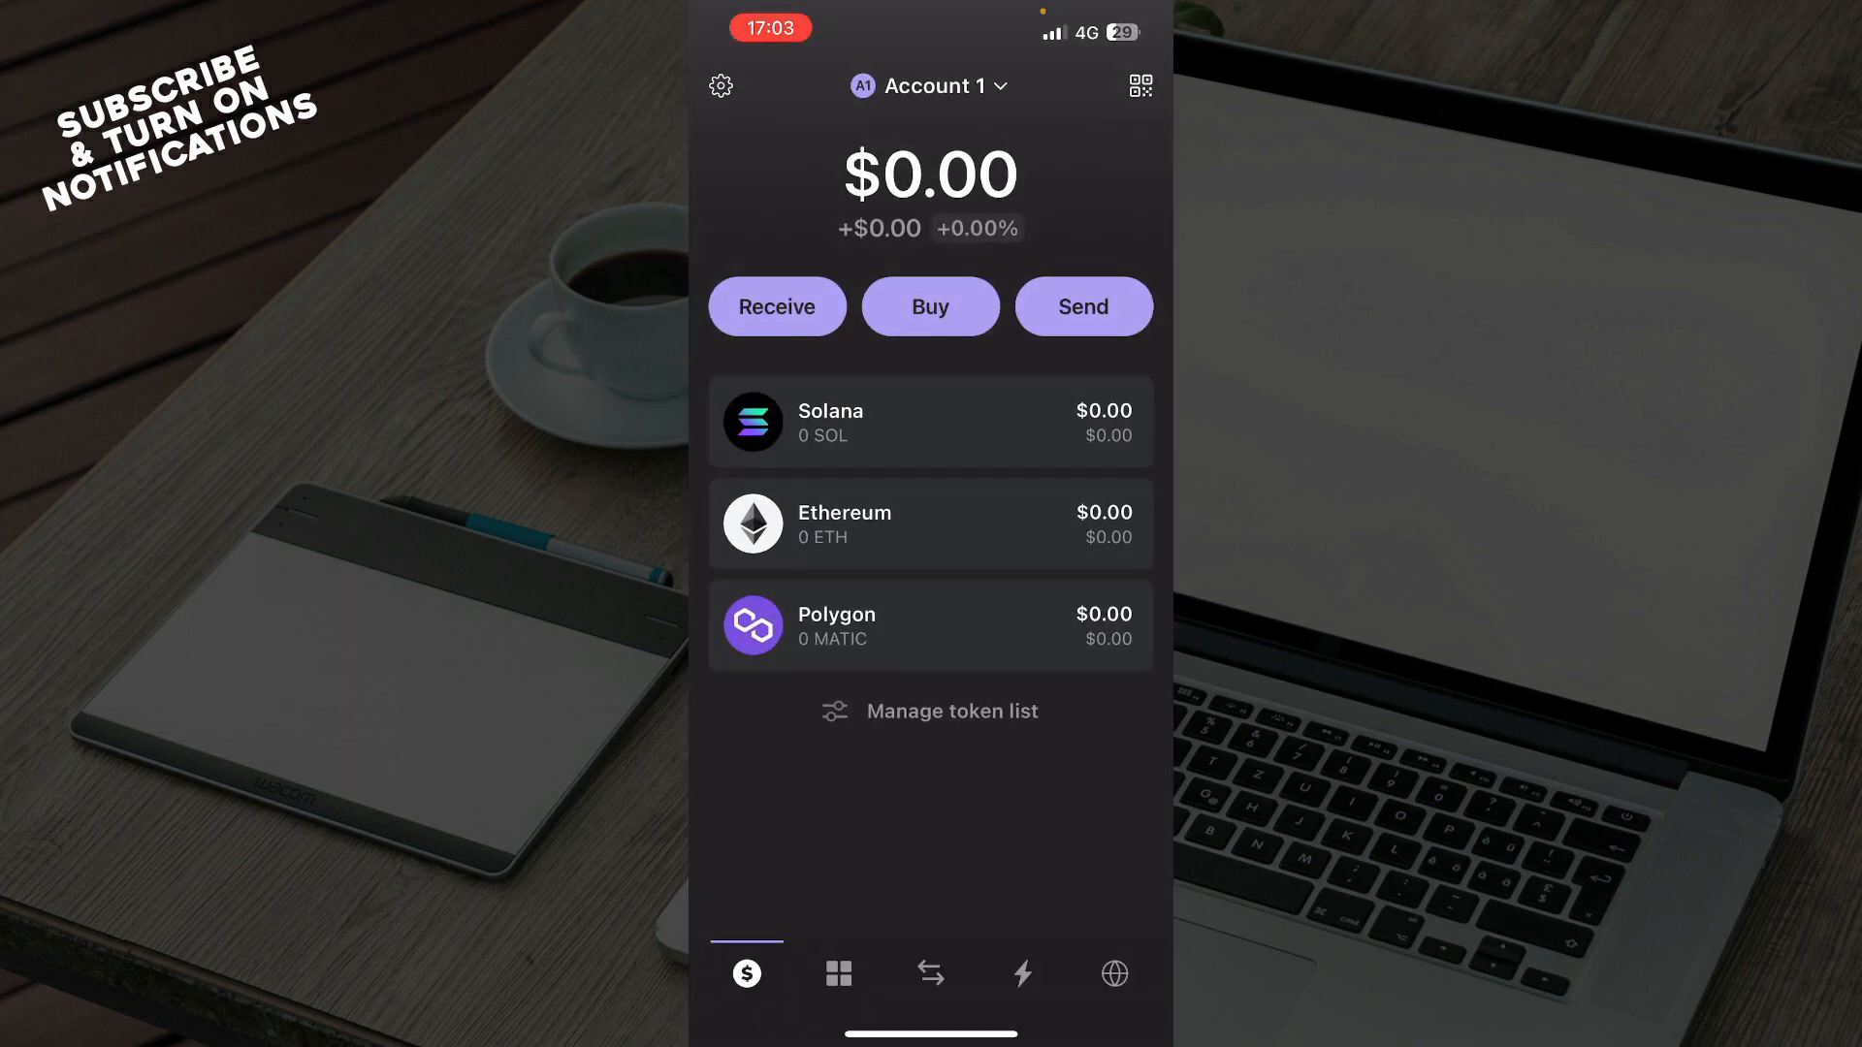
pyautogui.click(839, 973)
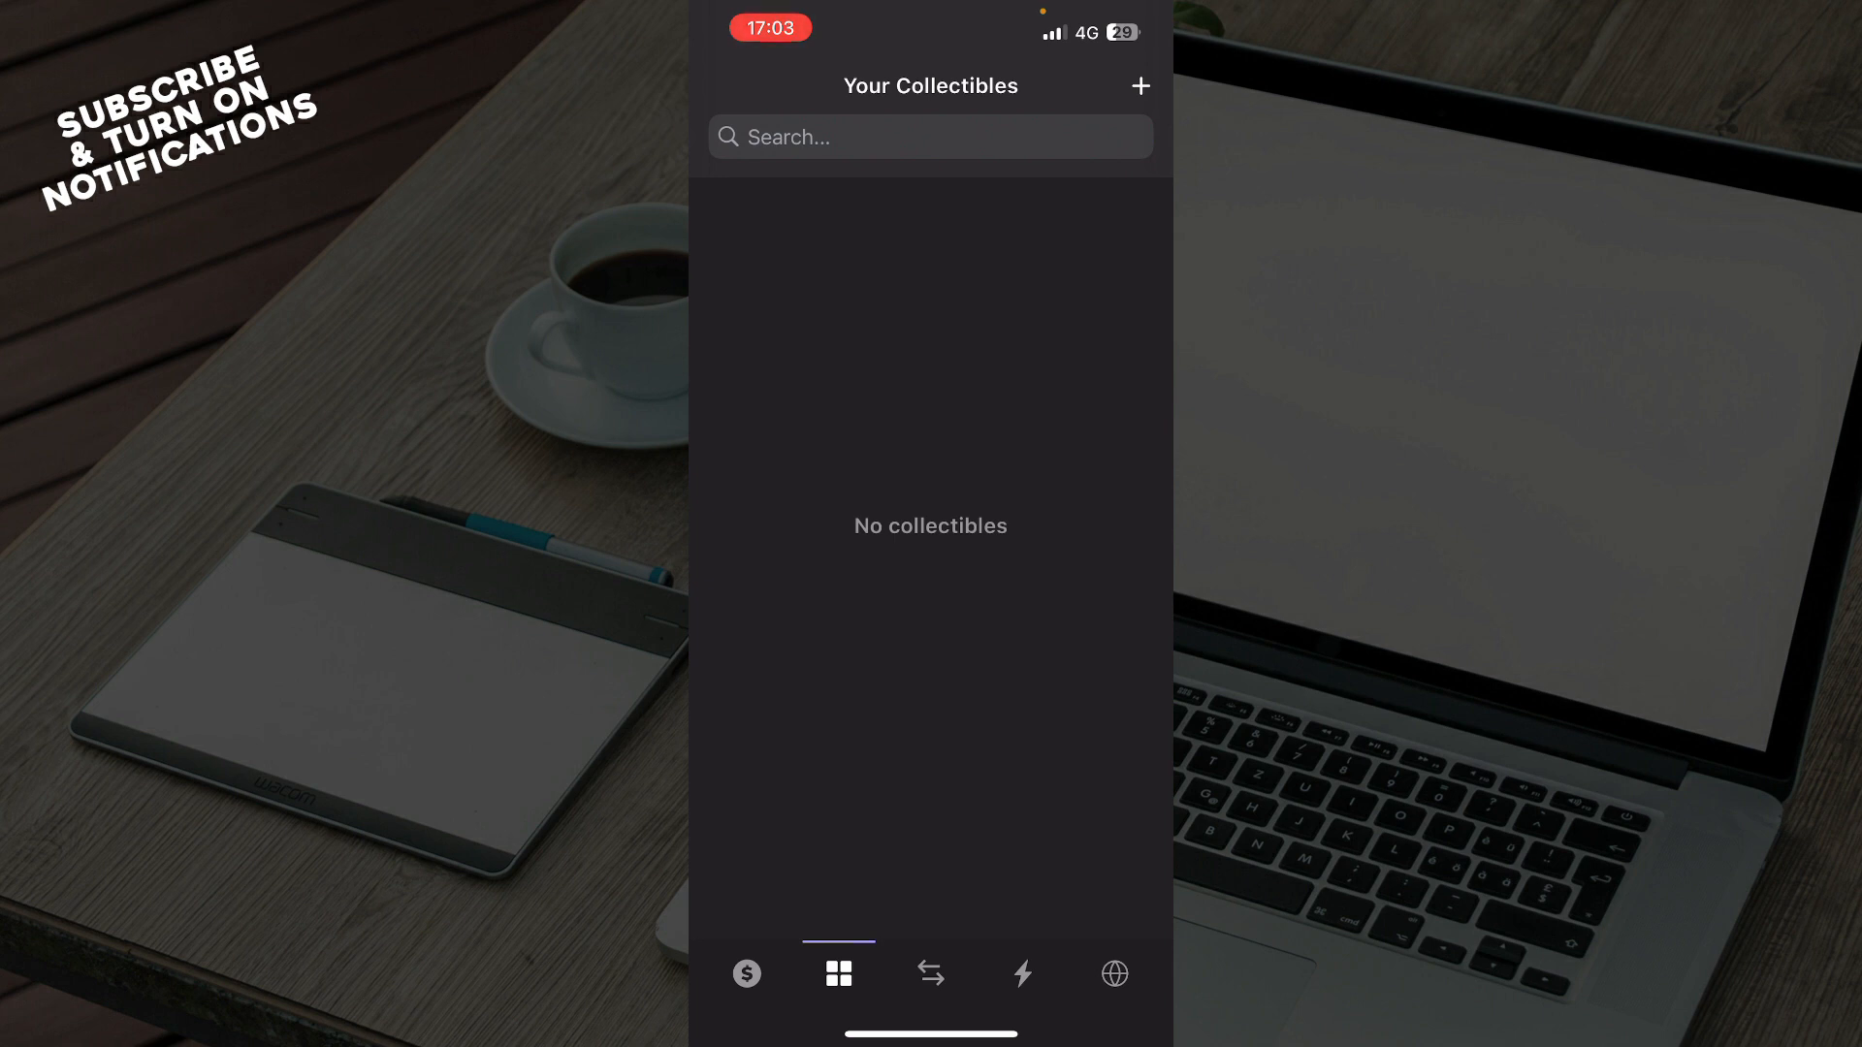
# Flip the Solana–USD Coin swap pair twice, then view the empty Recent Activity page.
pyautogui.click(931, 974)
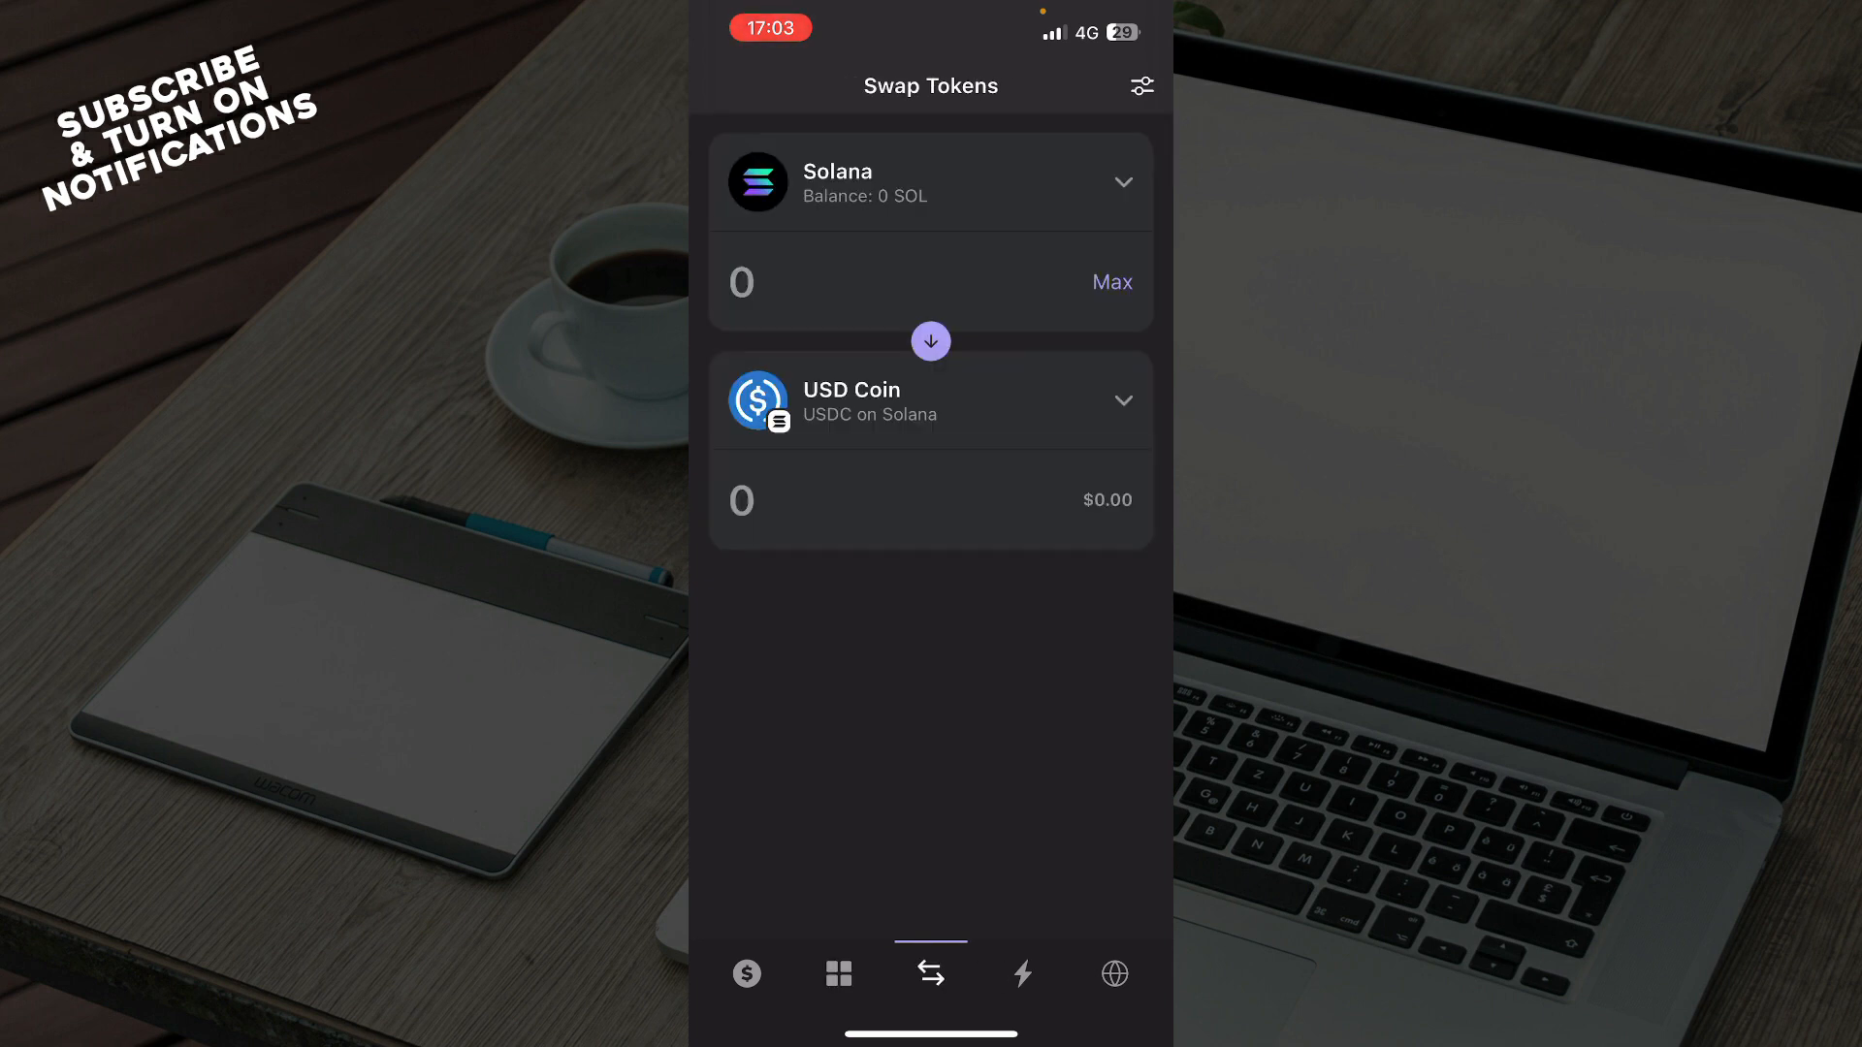
pyautogui.click(931, 341)
pyautogui.click(931, 340)
pyautogui.click(1022, 973)
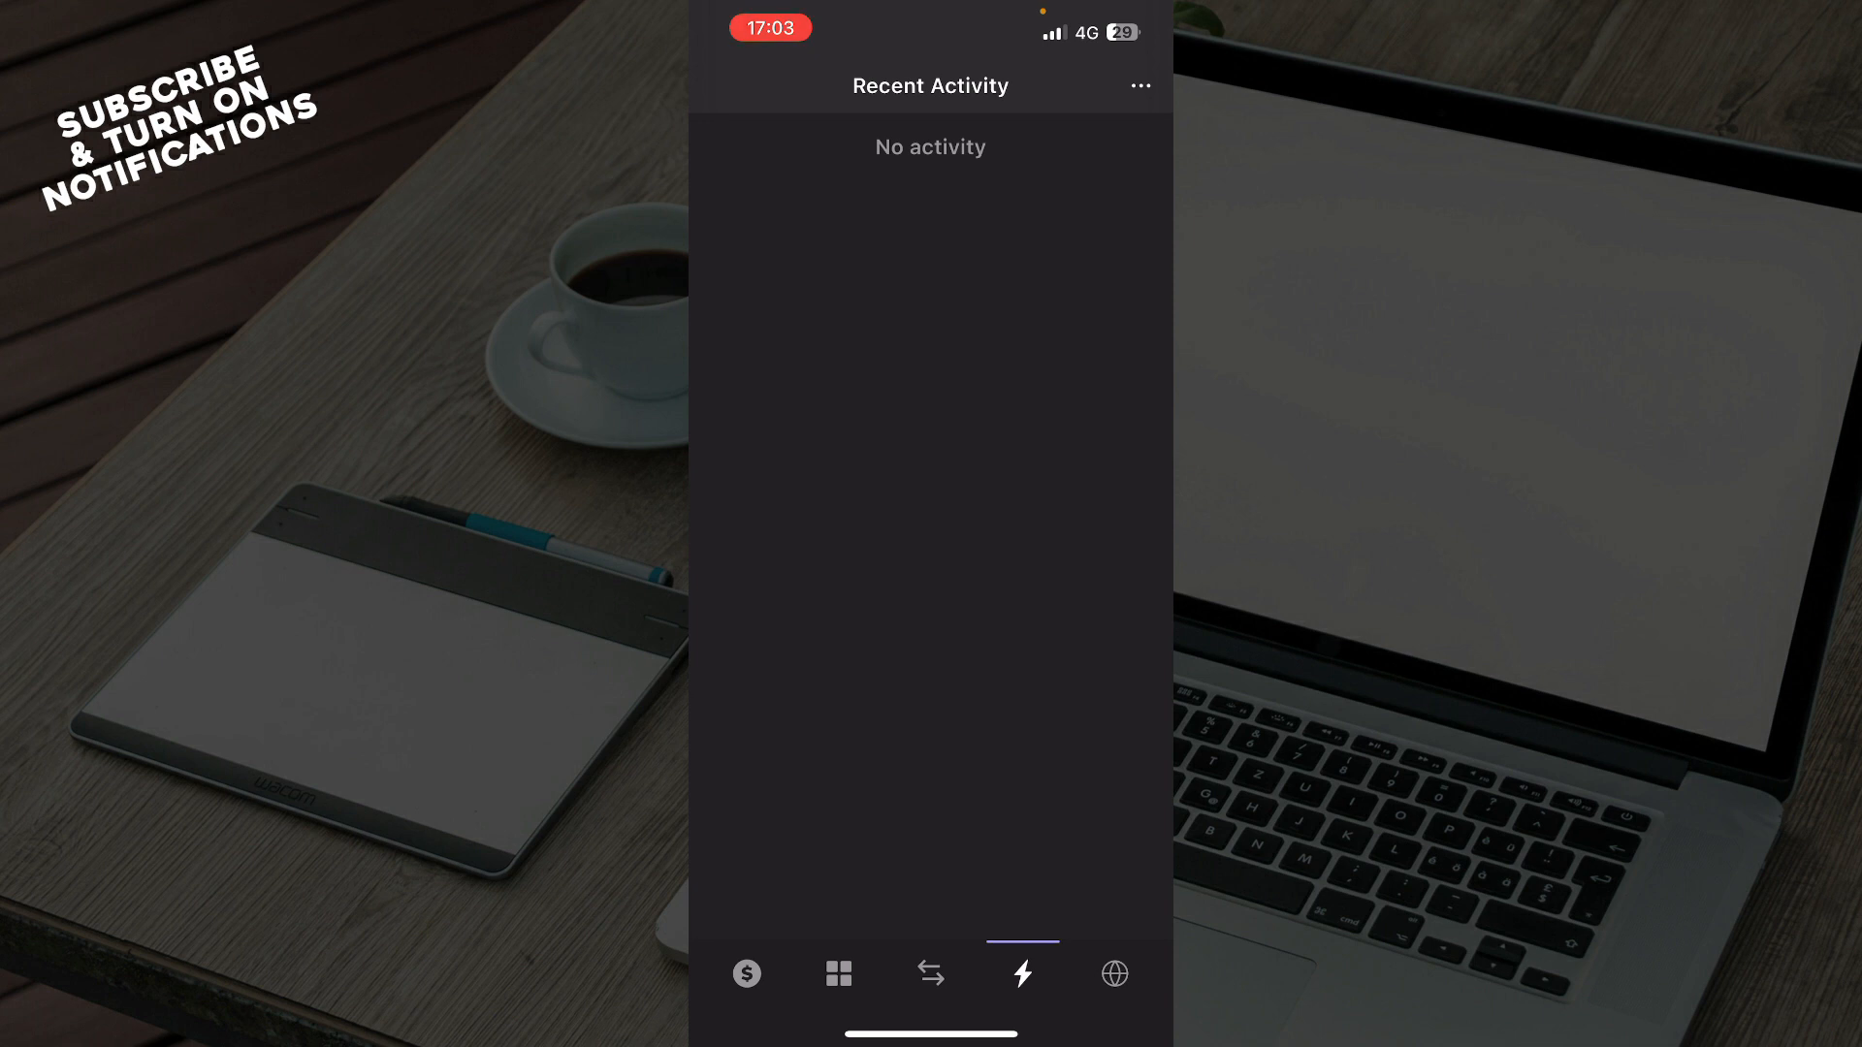
# Browse the explore page through Sites, Tokens, Quests and back to Learn.
pyautogui.click(1115, 973)
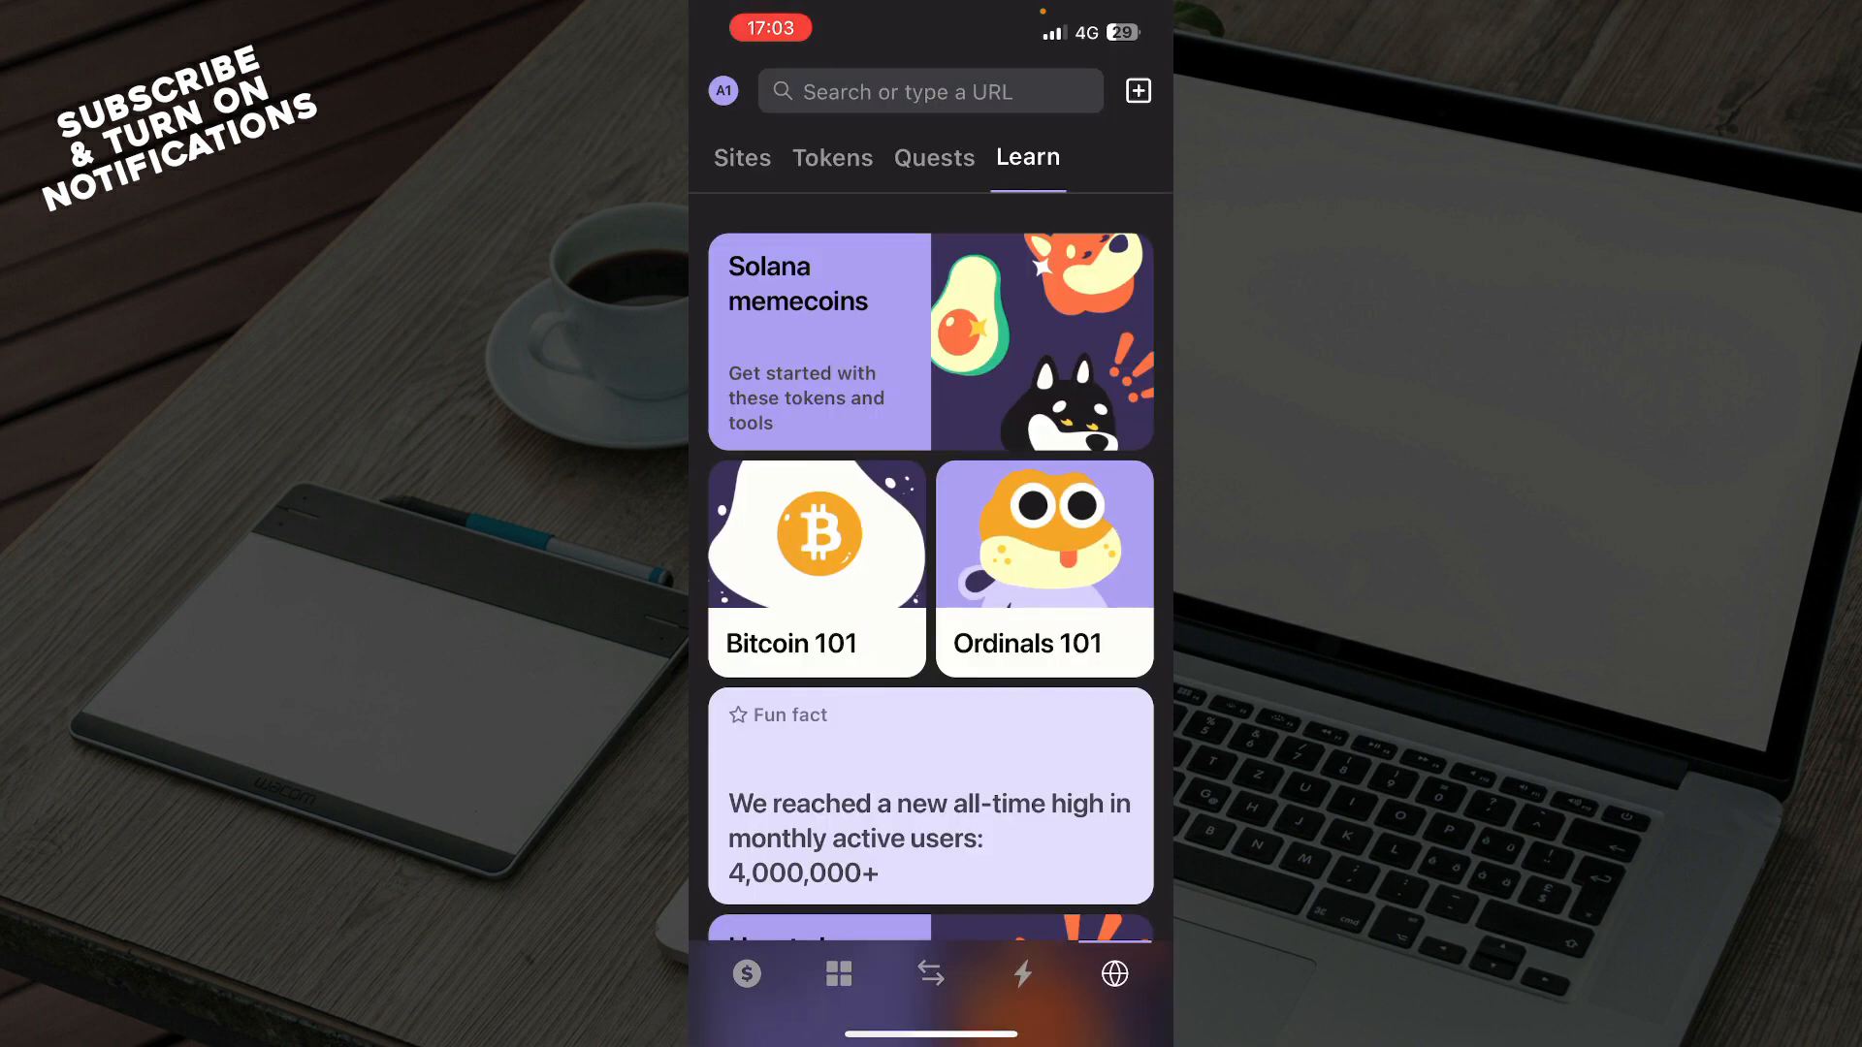
pyautogui.click(742, 157)
pyautogui.click(833, 157)
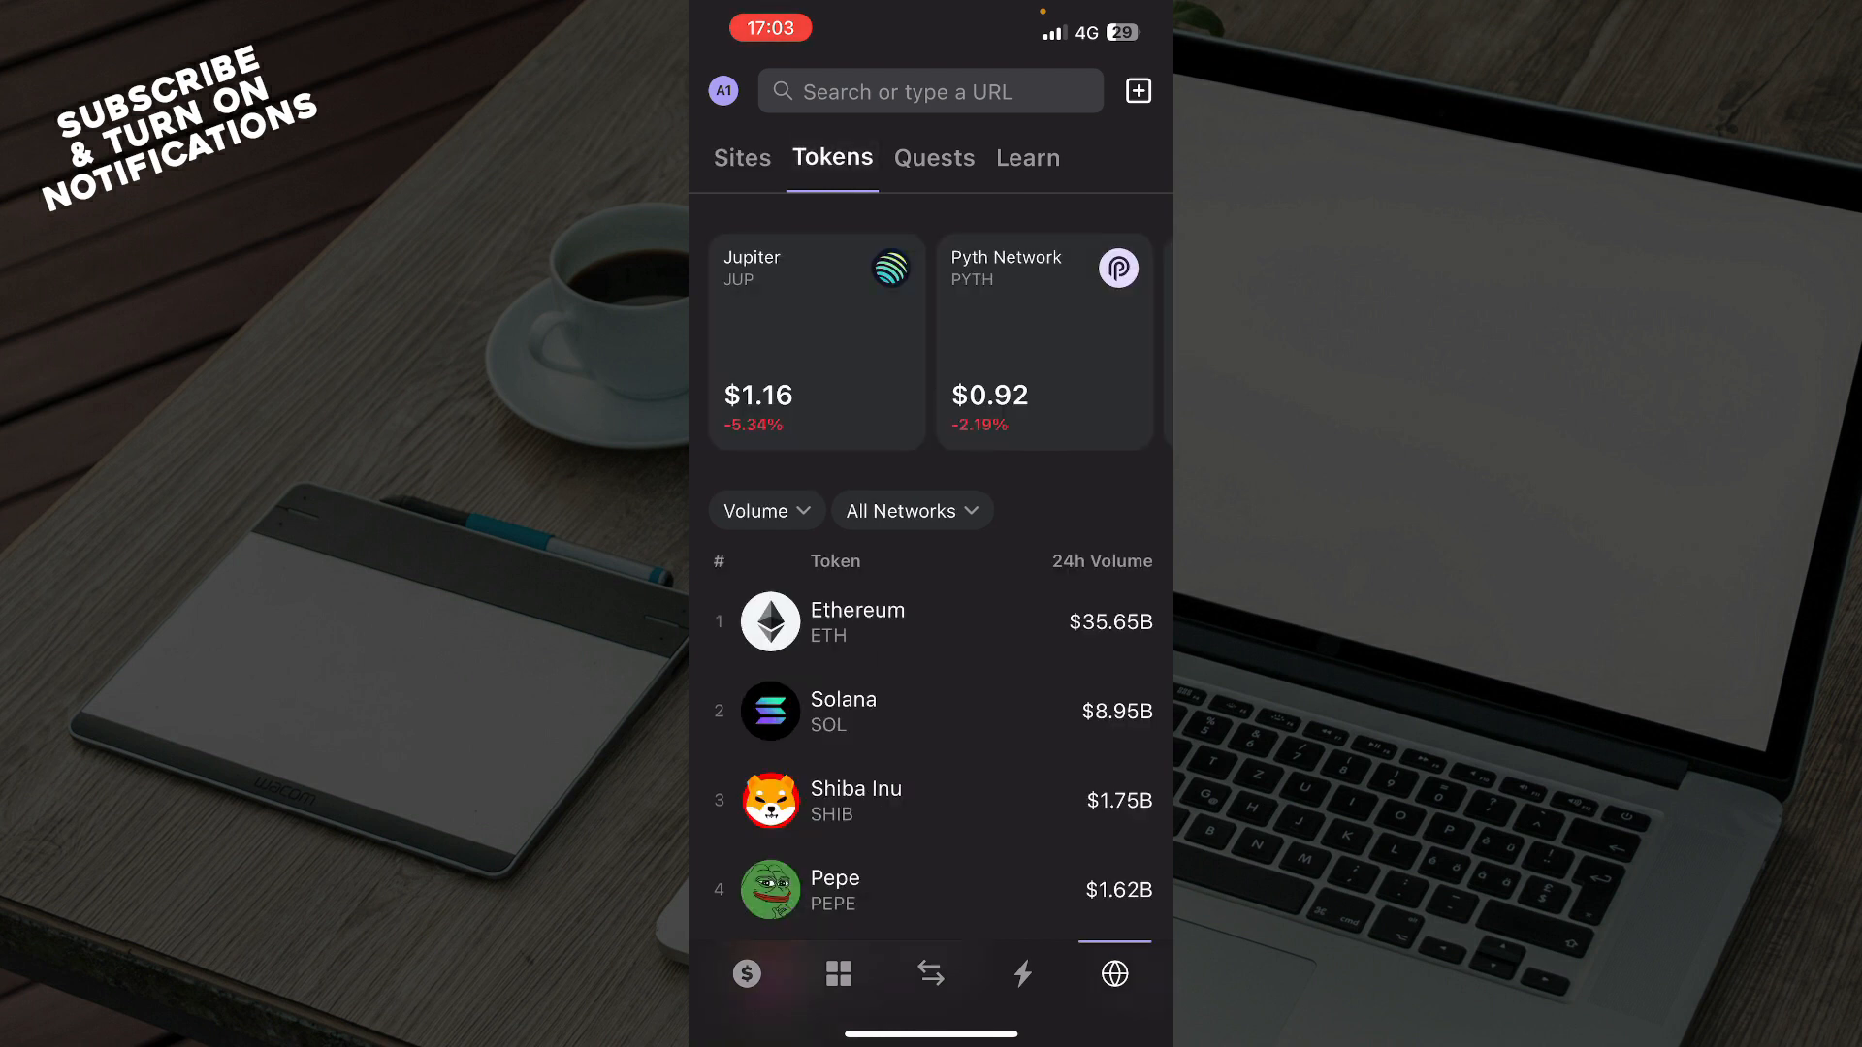
pyautogui.click(935, 157)
pyautogui.click(1027, 157)
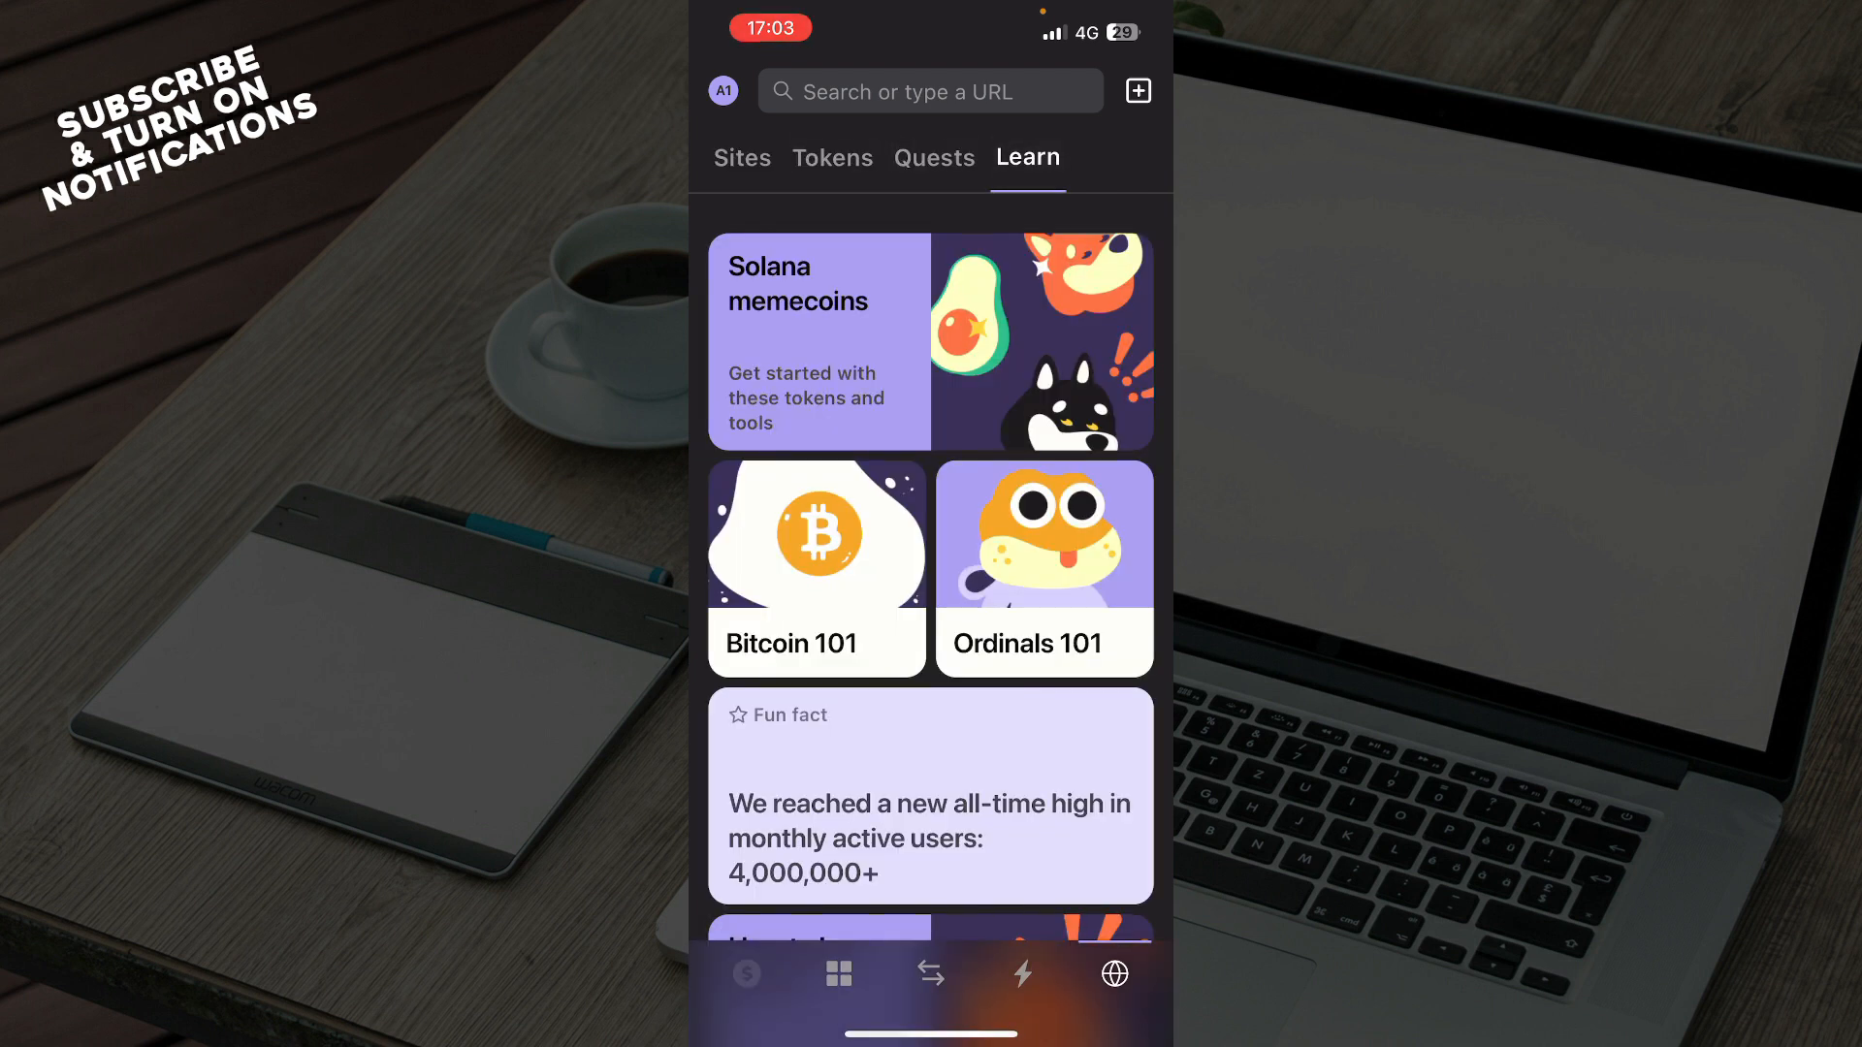
# Return to the $0.00 wallet home and bring up the wallet Settings.
pyautogui.click(747, 974)
pyautogui.click(720, 85)
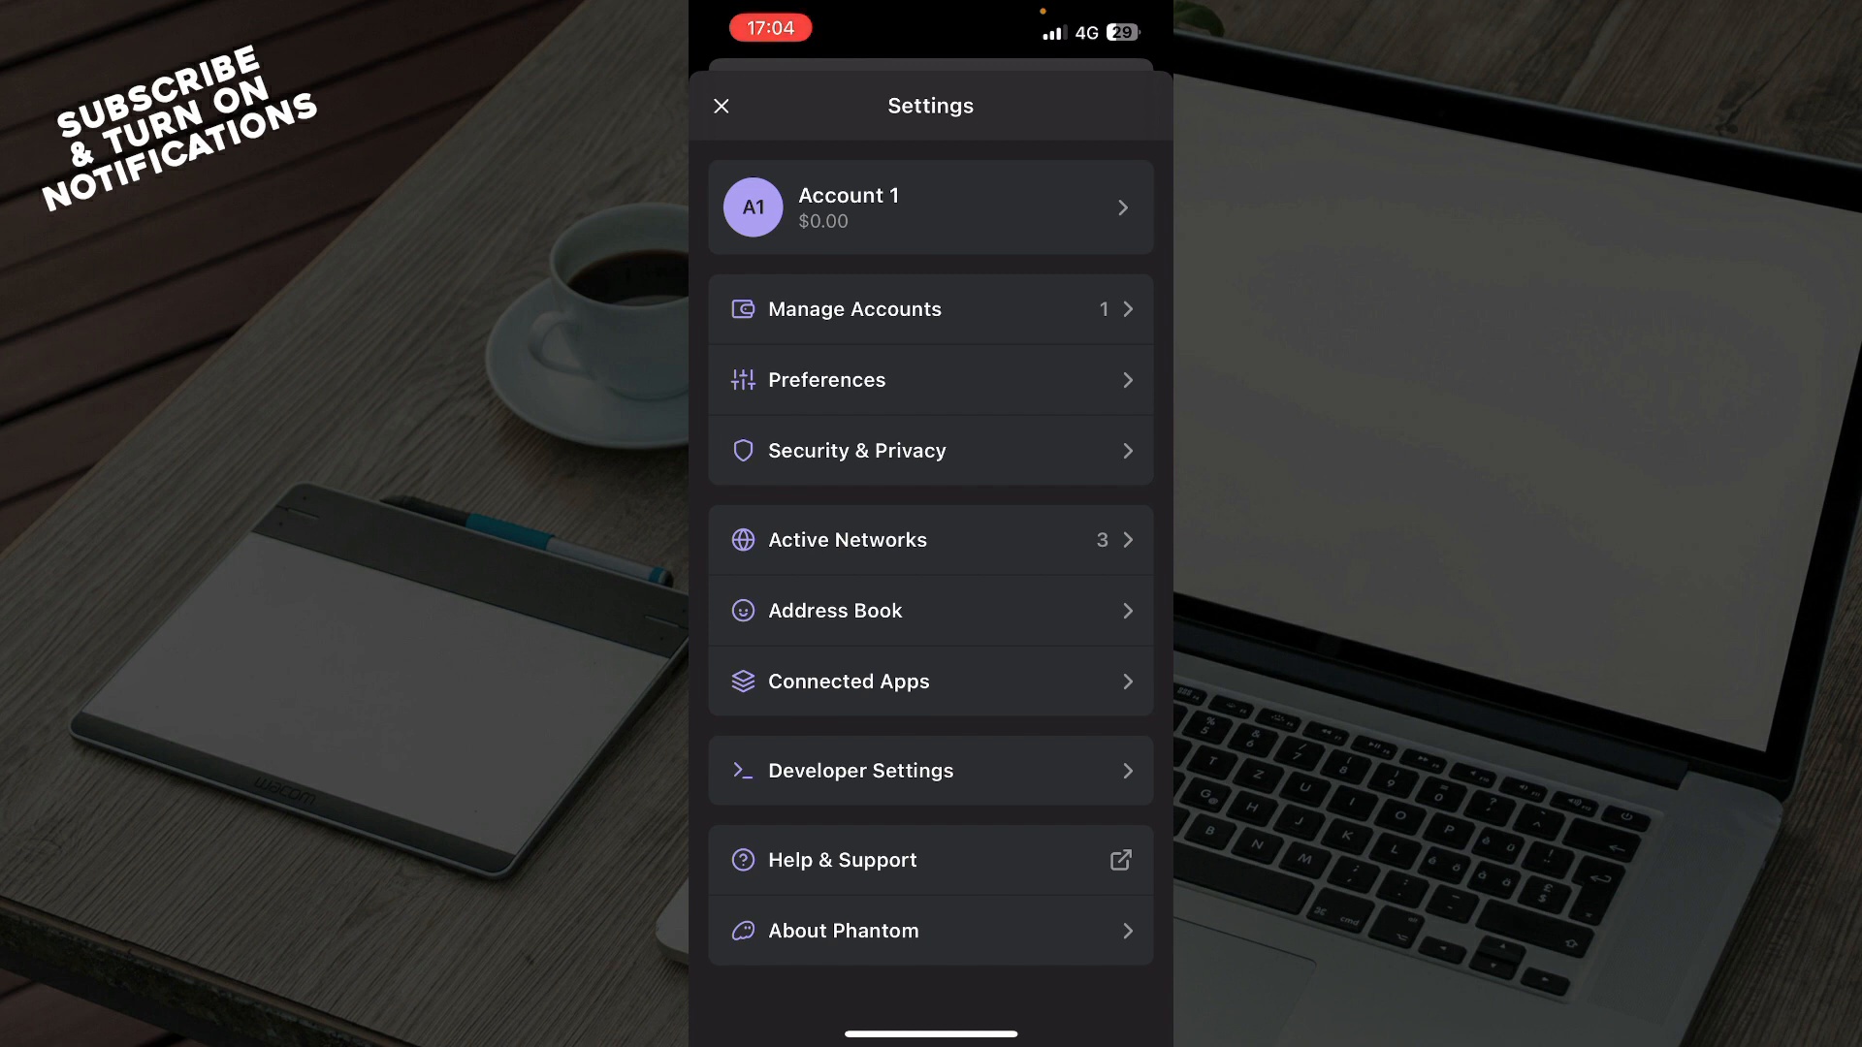
# Dismiss the Settings sheet to return to the $0.00 wallet home.
pyautogui.click(721, 106)
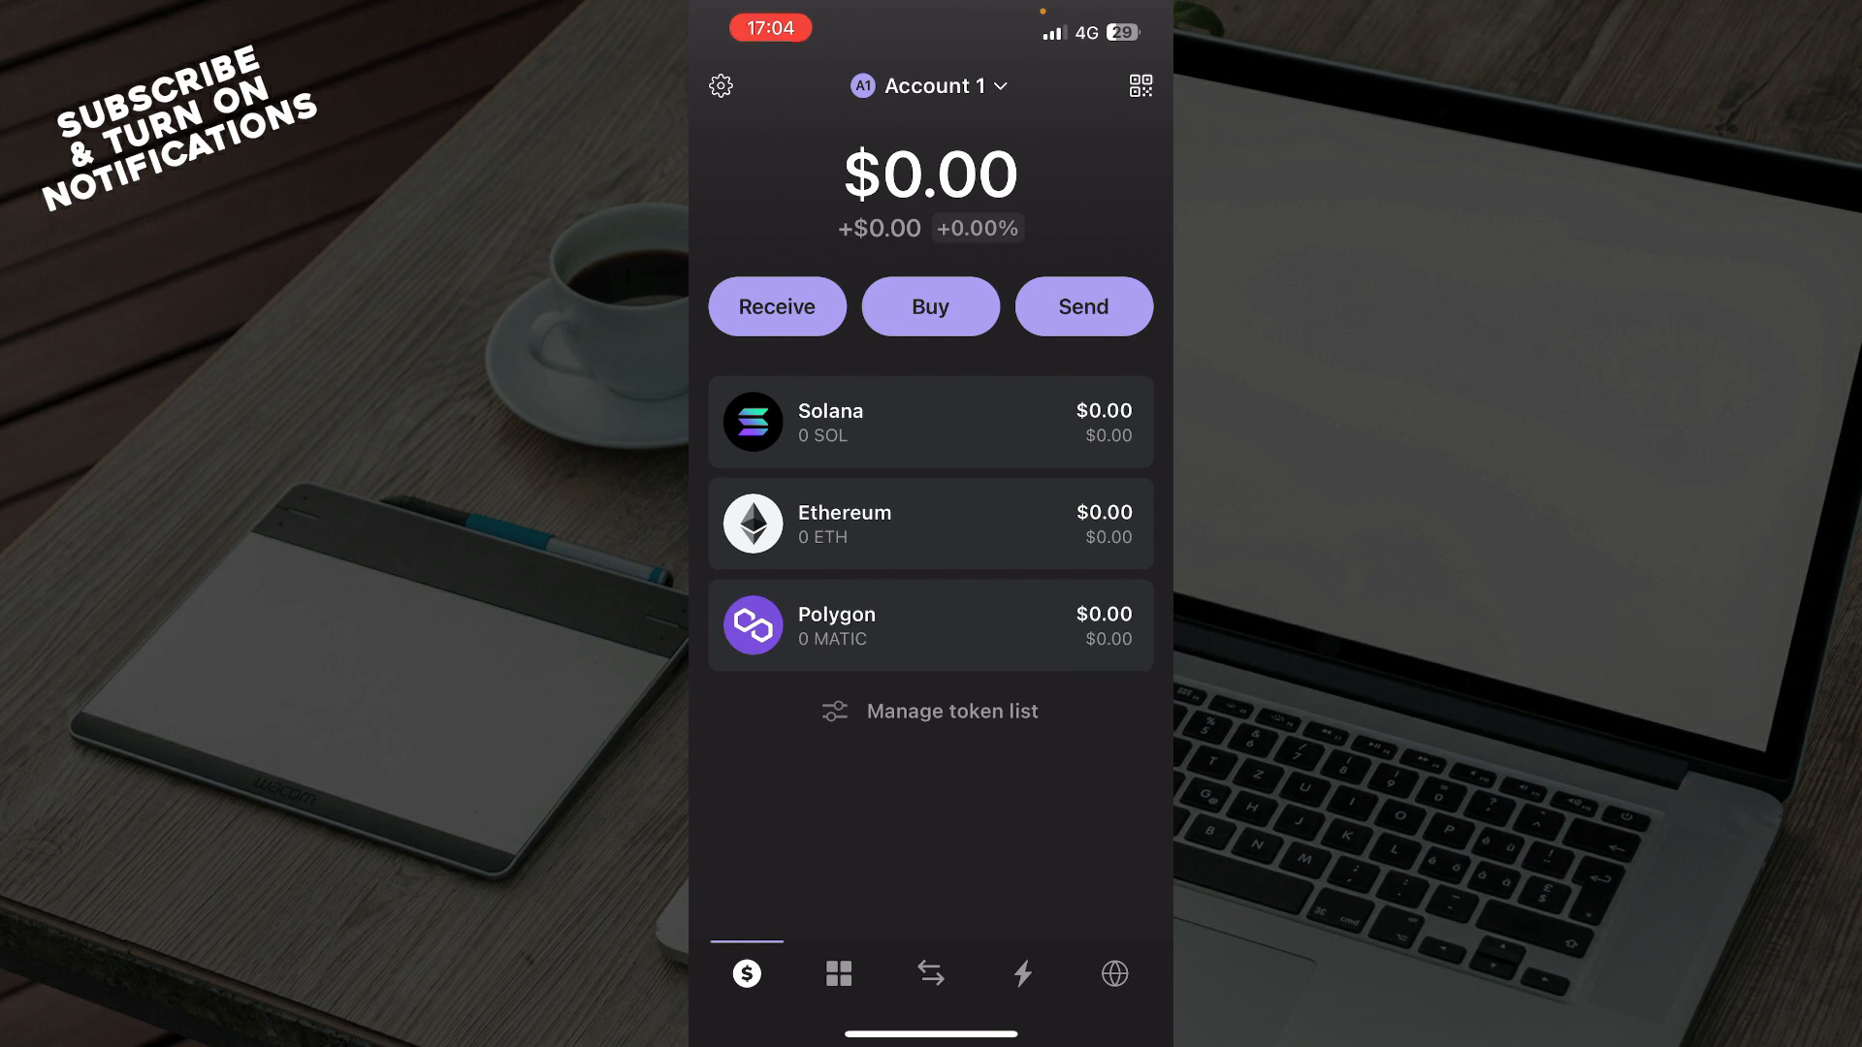
# From Settings, go to Security & Privacy and start Reset App to reach the wipe confirmation.
pyautogui.click(721, 86)
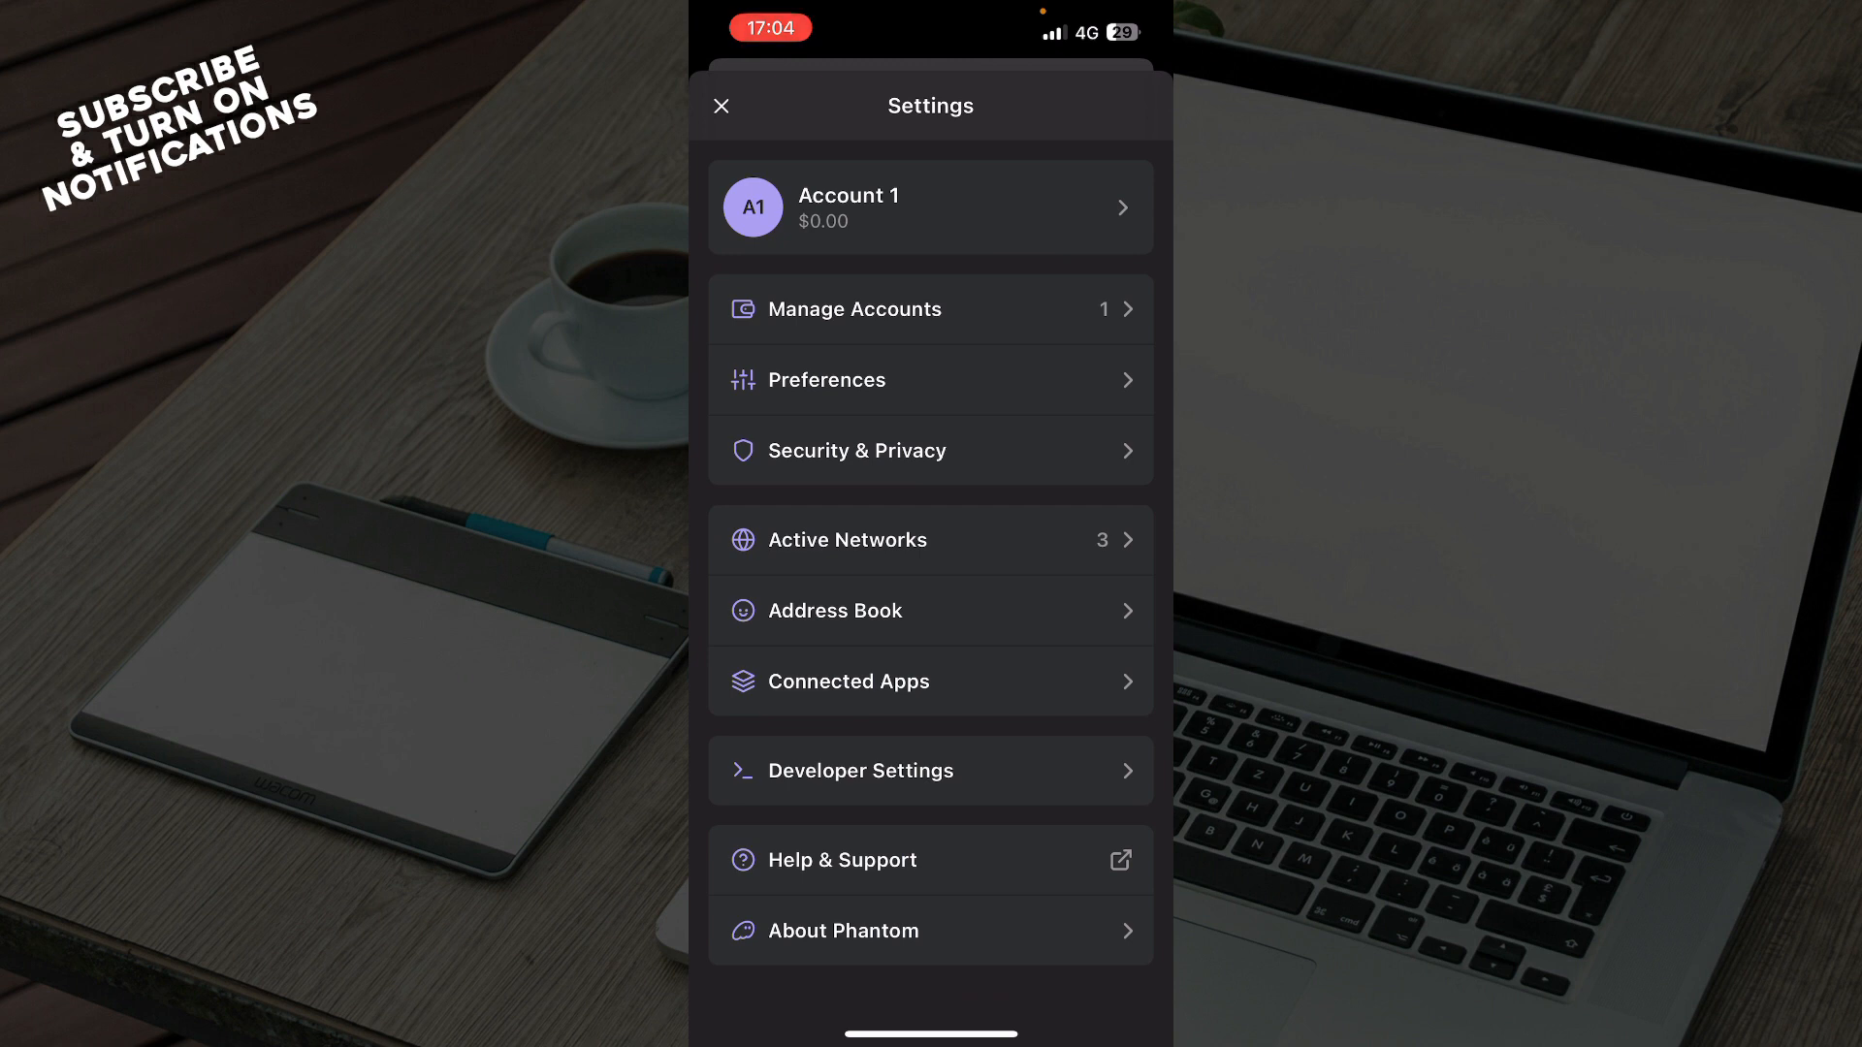
pyautogui.click(856, 451)
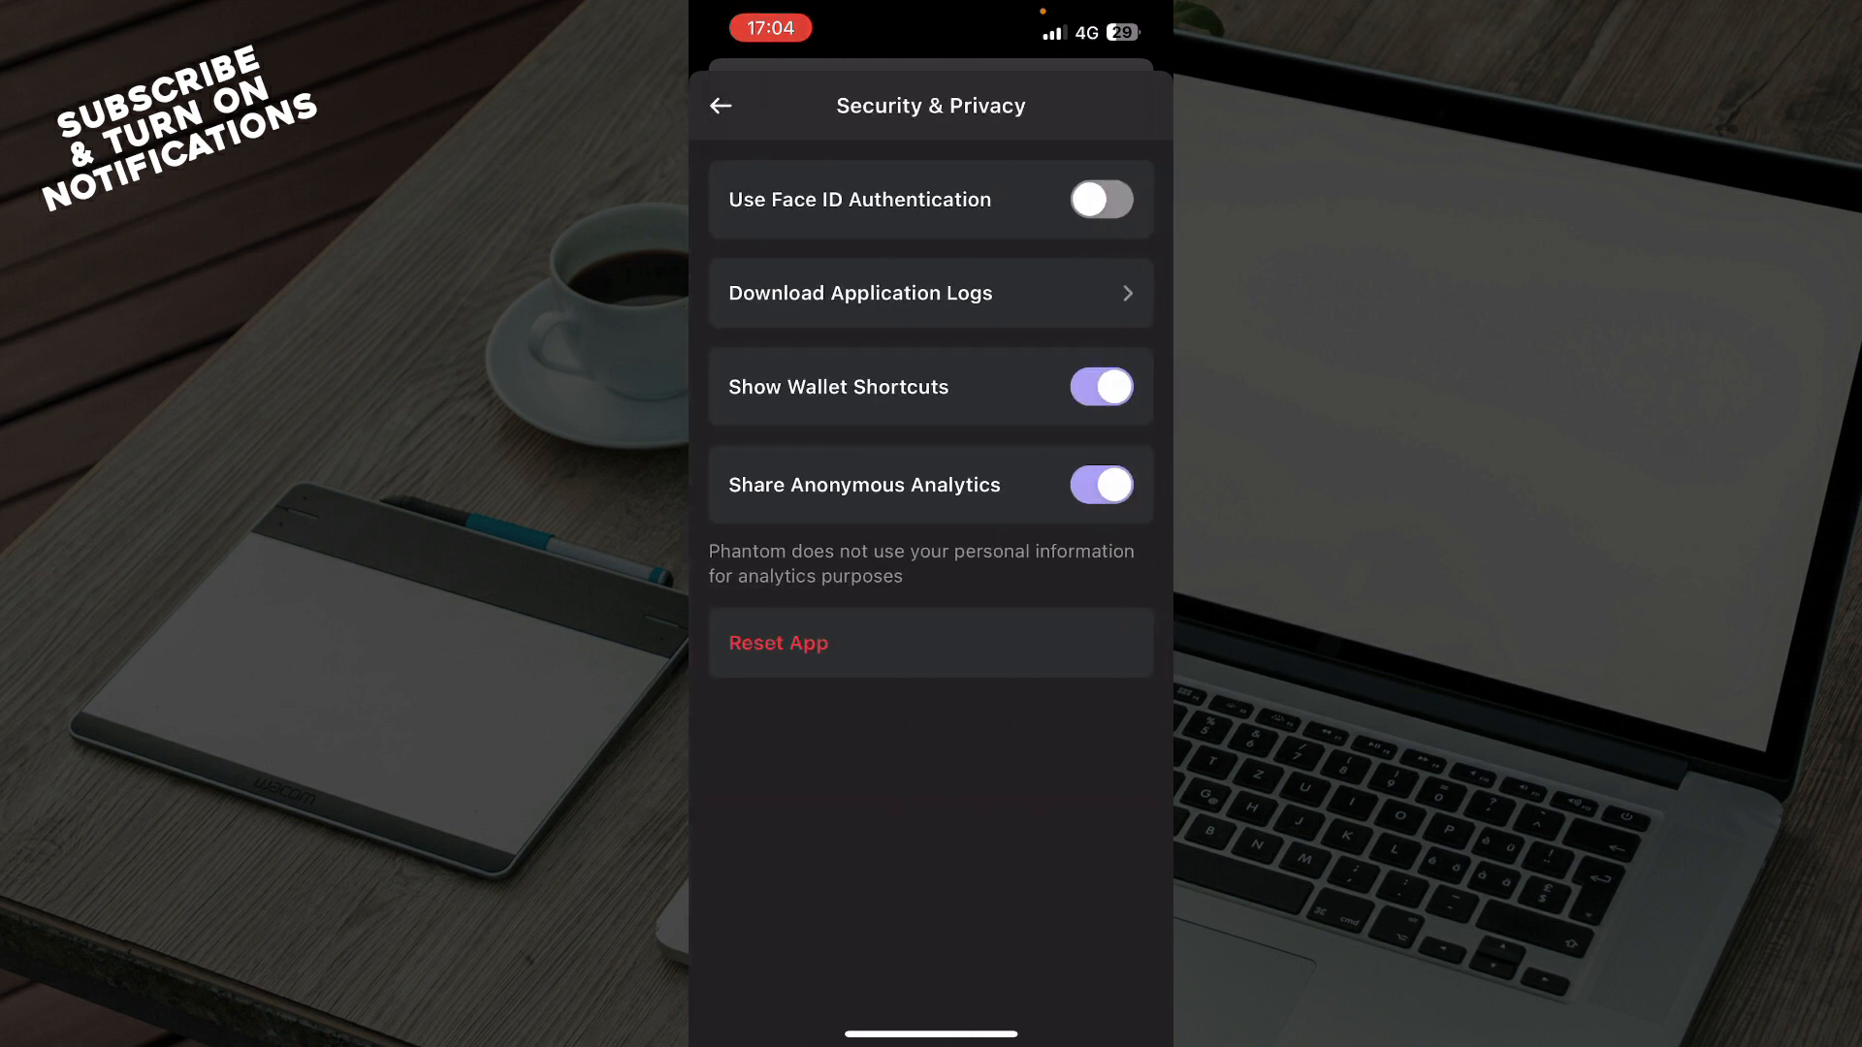
pyautogui.click(779, 643)
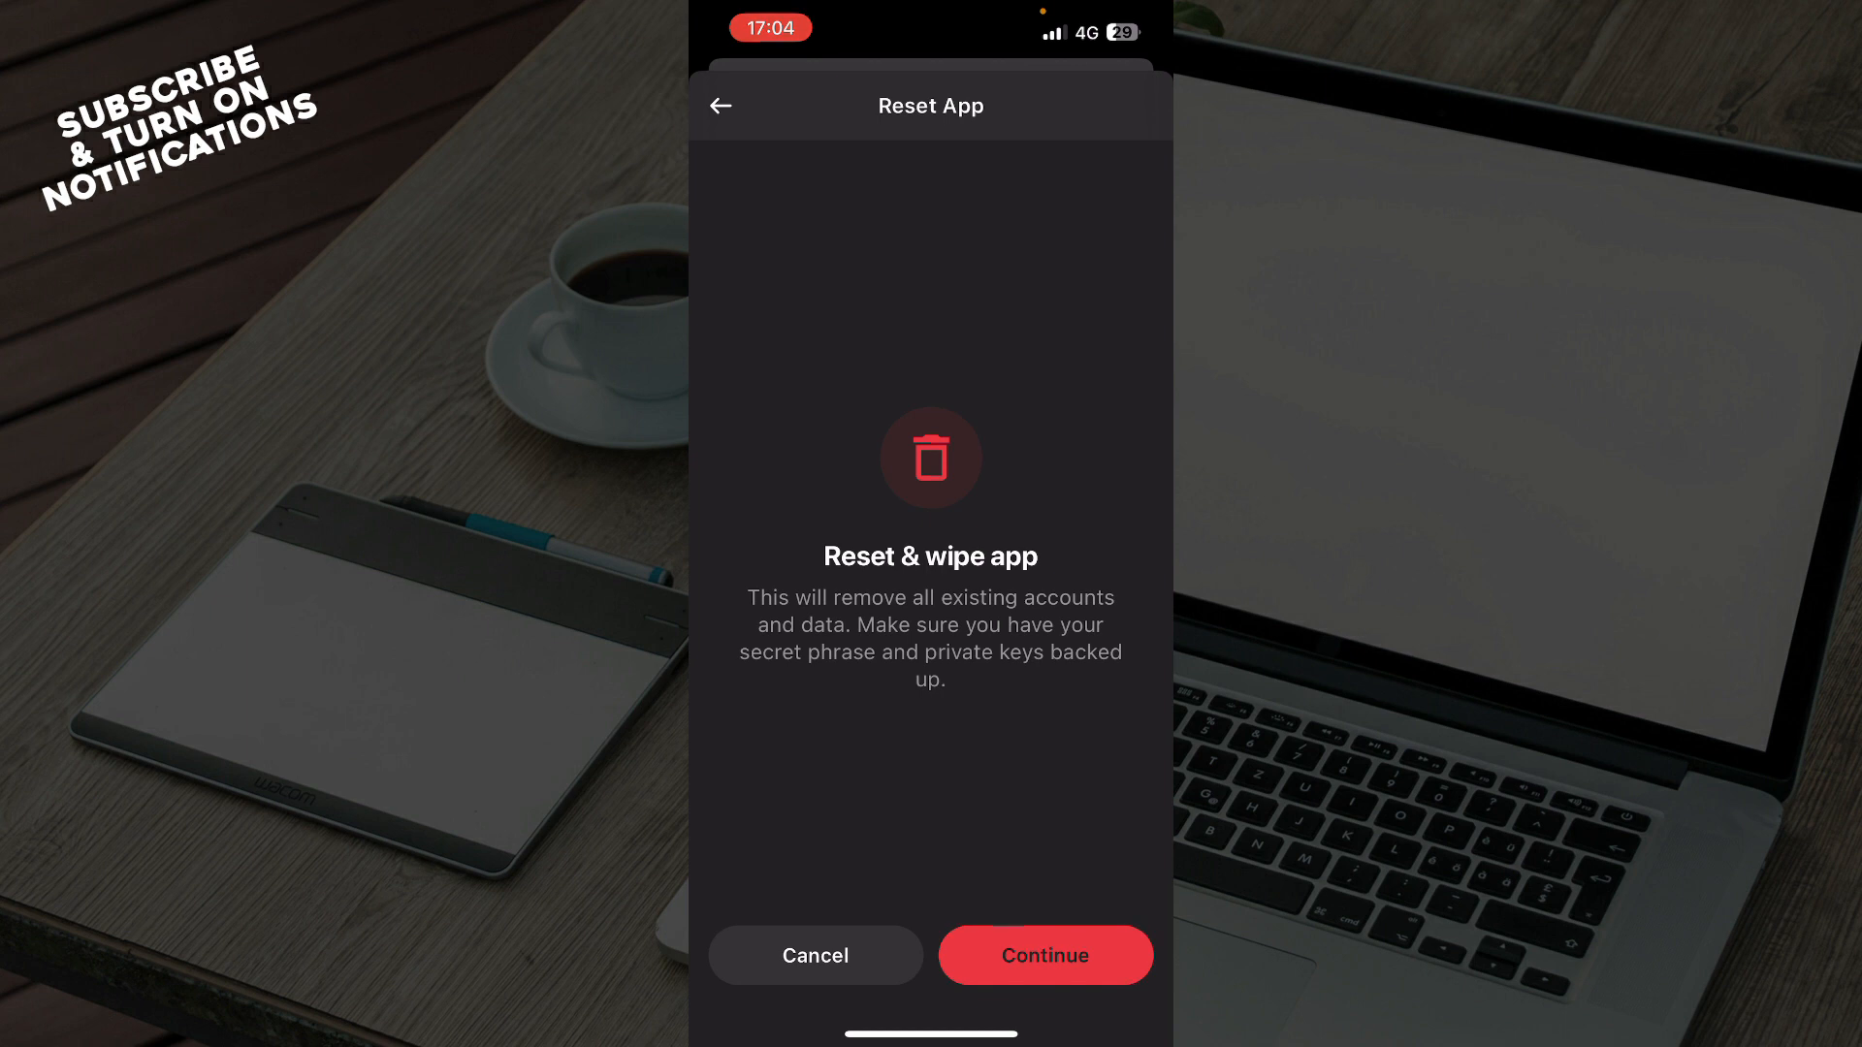
# Confirm the reset, wiping all accounts and data to reach the Welcome to Phantom screen.
pyautogui.click(1045, 954)
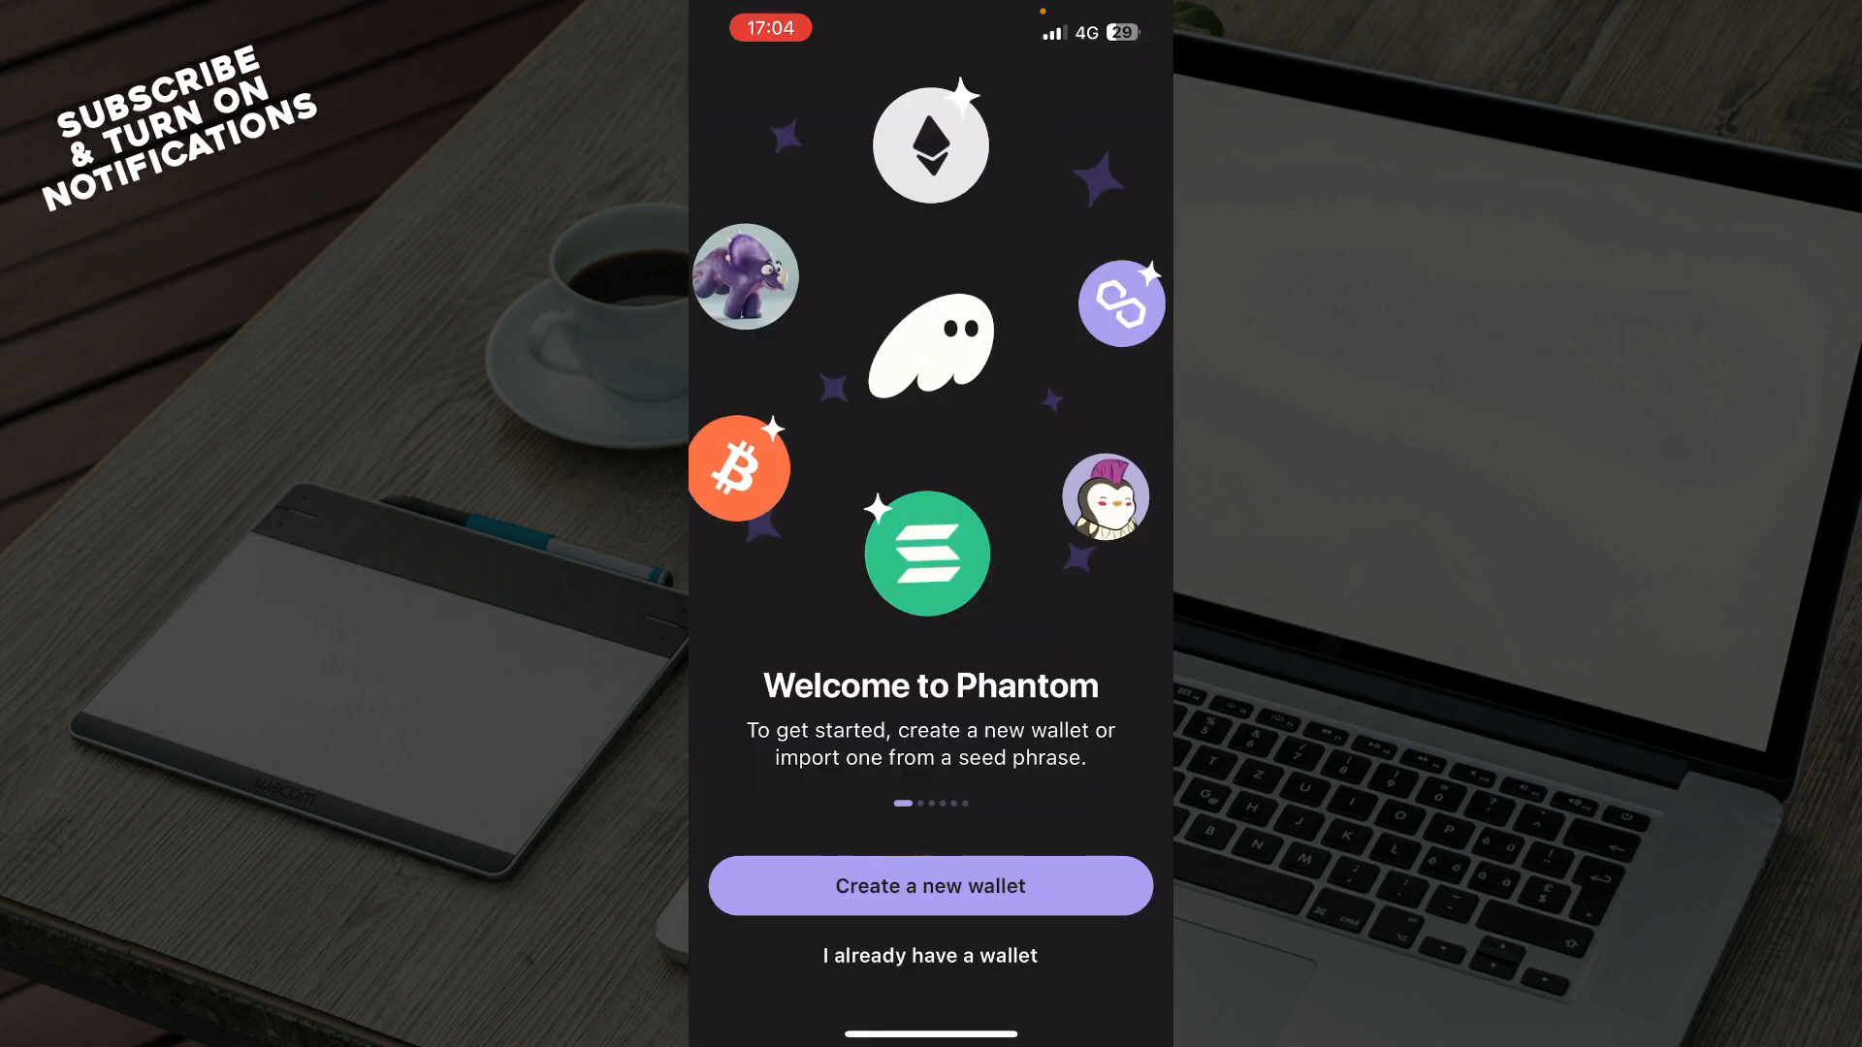